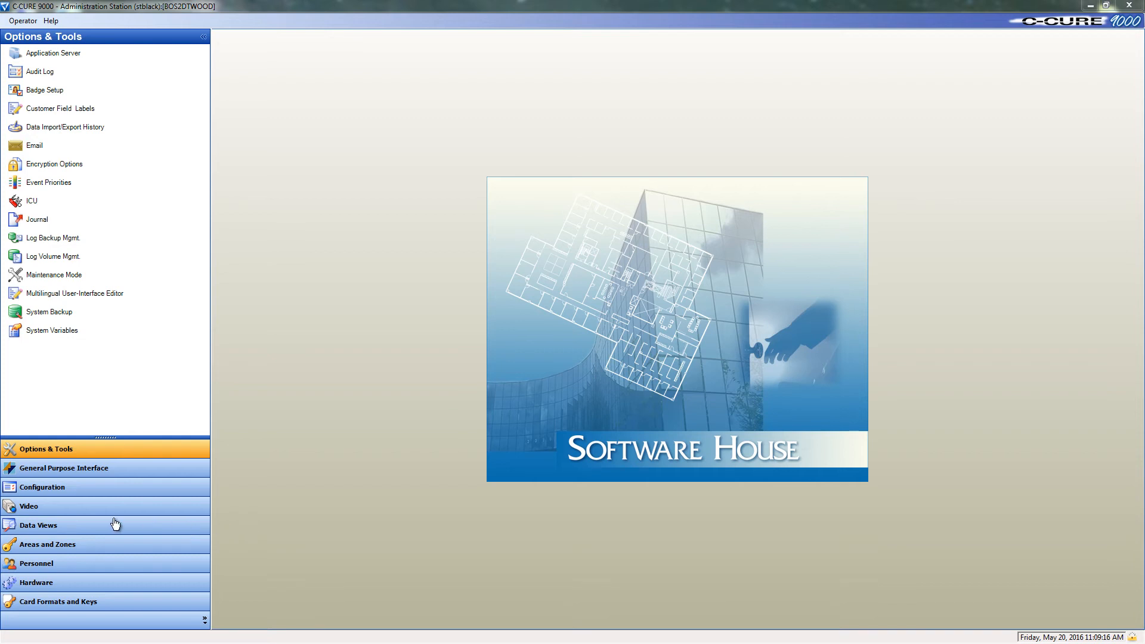
Step: Start a new Query object from the Data Views area
{"action": "left_click", "coordinate": [77, 526]}
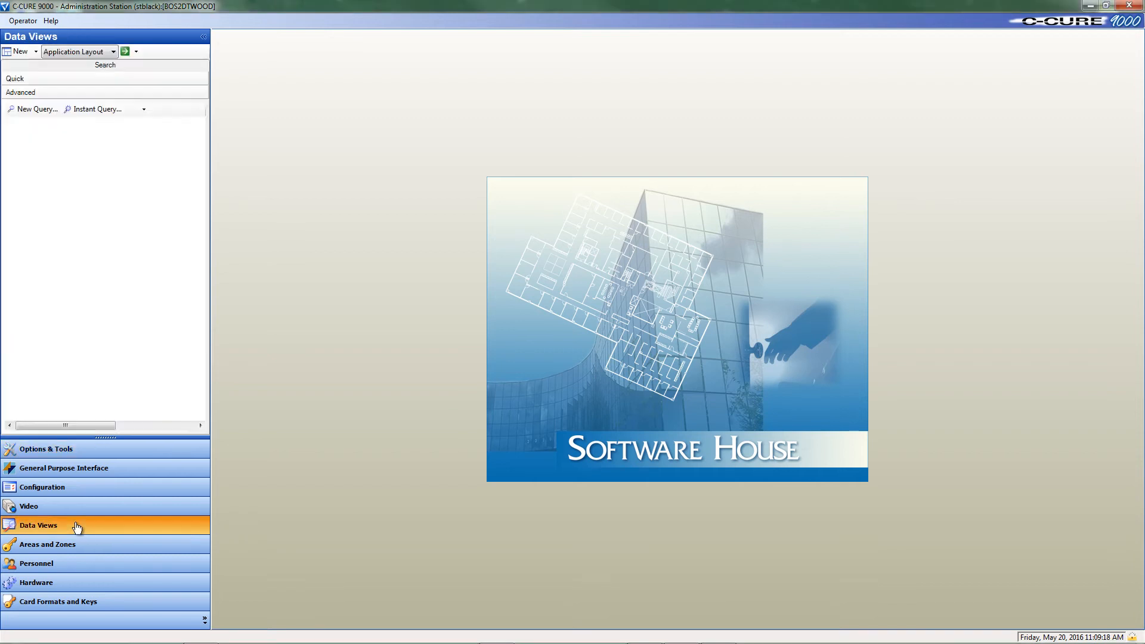
{"action": "left_click", "coordinate": [76, 54]}
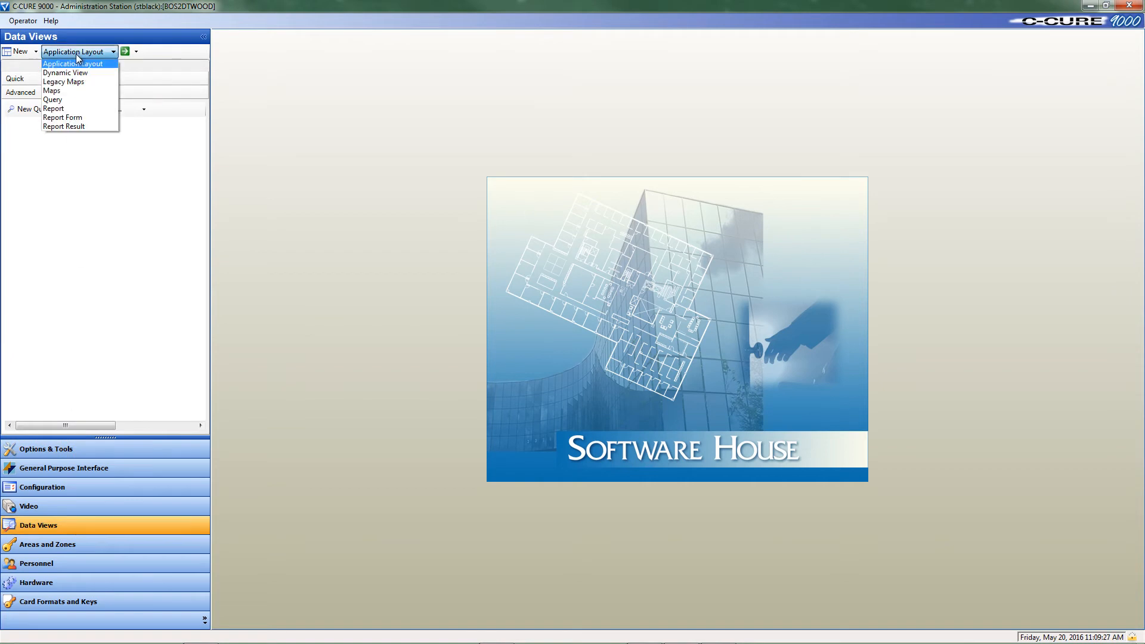
{"action": "left_click", "coordinate": [82, 100]}
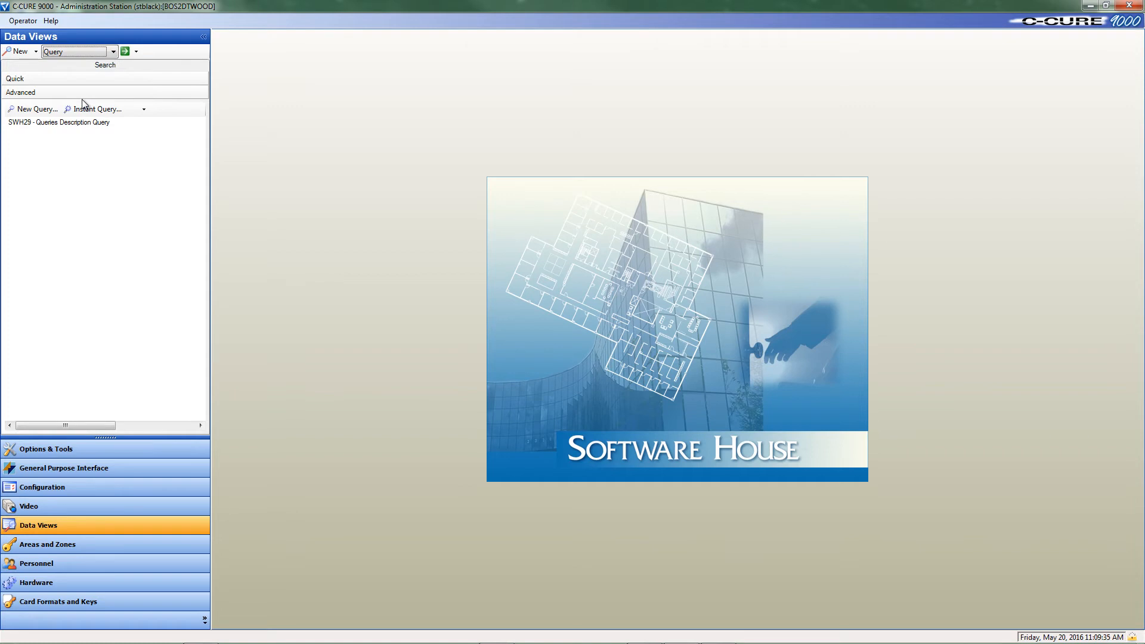
{"action": "left_click", "coordinate": [21, 53]}
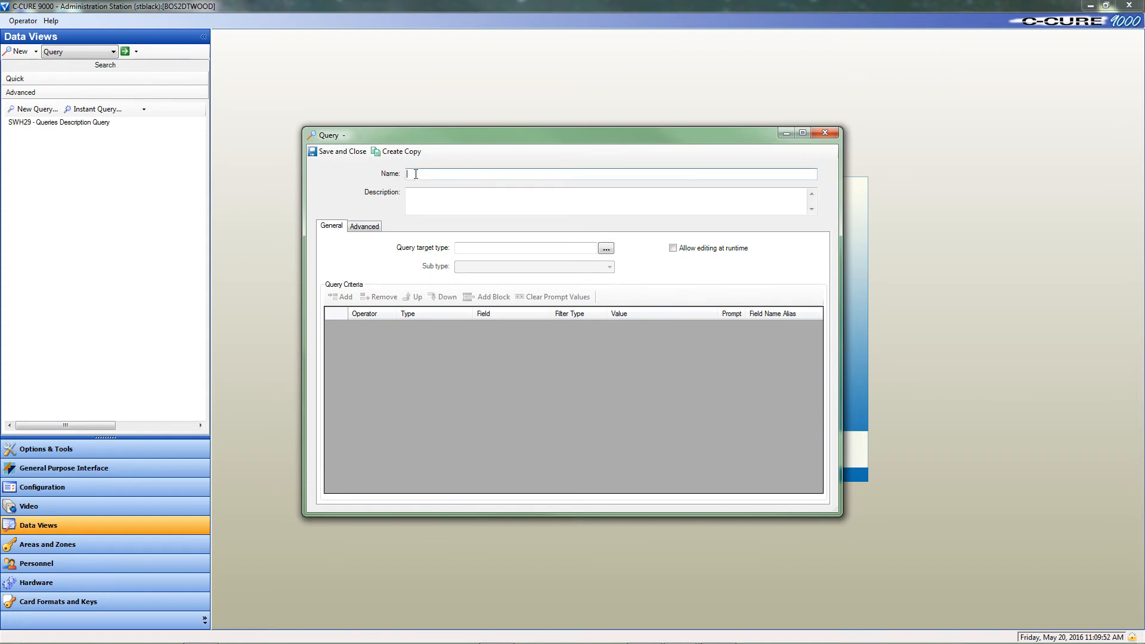
Step: Name the query "Query Personnel: Can Perform Guard Tour/Host Visits/Can Escort Visitors/Has A Valid Email Address." and paste in a description of the personnel it identifies
{"action": "type", "text": "Query Personnel: Can Perform Guard Tour/Host Visits/Can Escort Visitors/Has A Valid Email Address."}
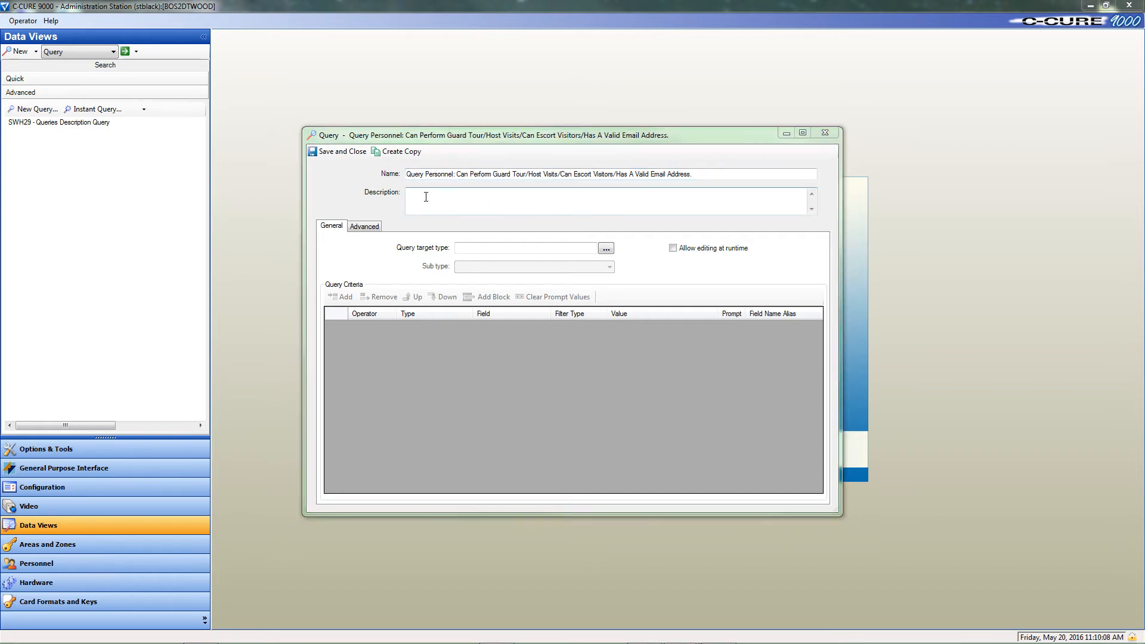
{"action": "left_click", "coordinate": [426, 197]}
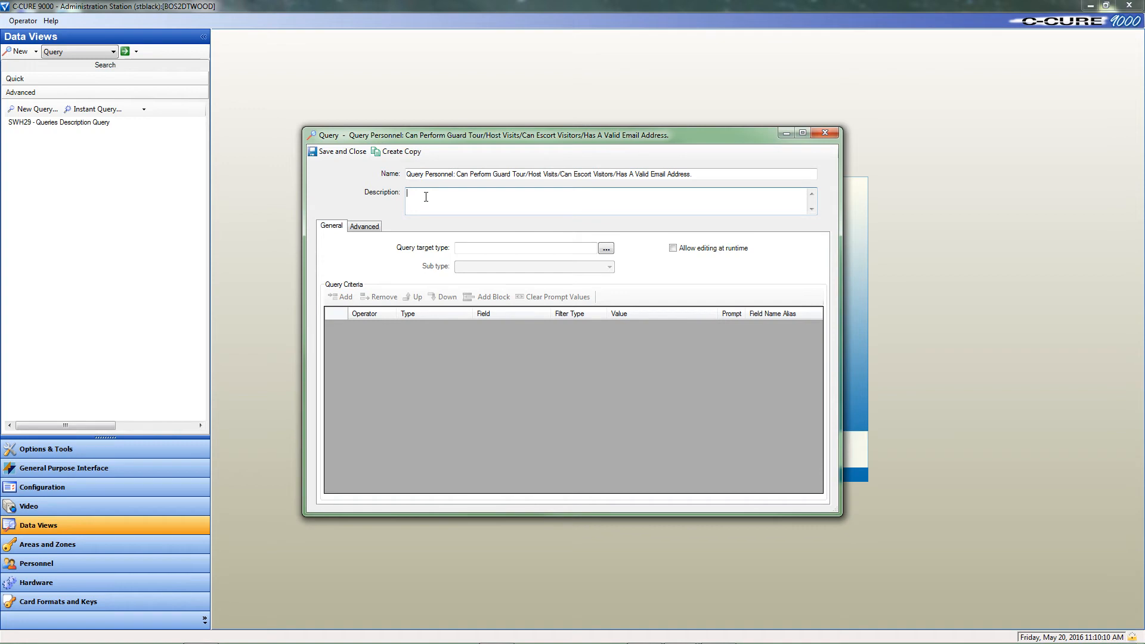
{"action": "type", "text": "Query identifies all personnel in the database that can perform guard tours, host visits, can escort visitors, and has a valid email address."}
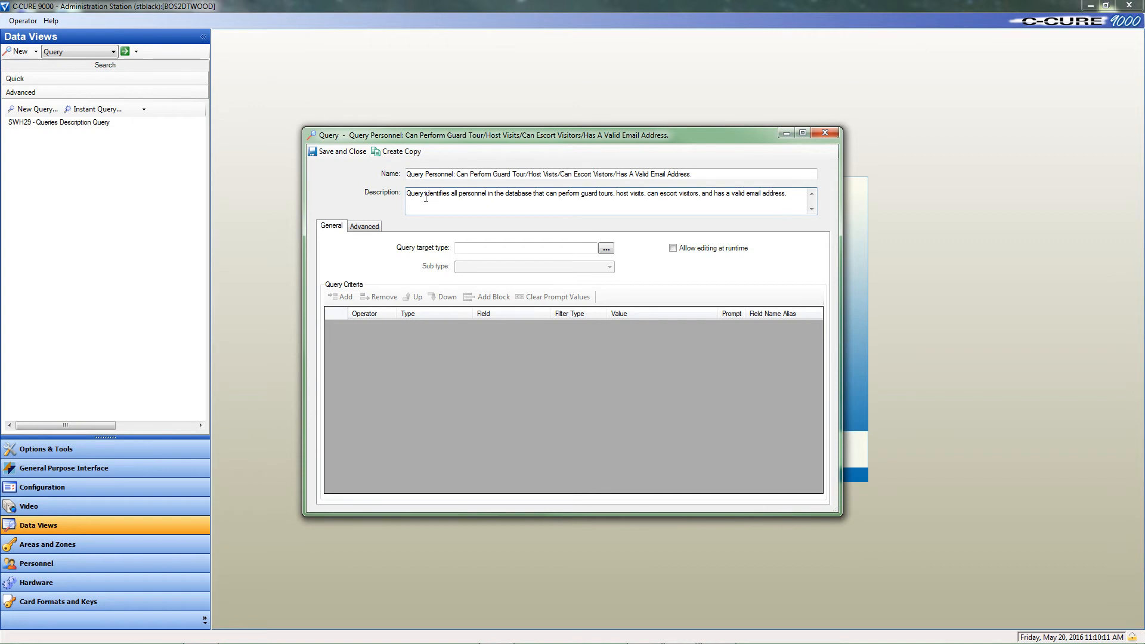
Step: Set the query target type to Personnel, filtering the class list with "pers"
{"action": "left_click", "coordinate": [607, 249]}
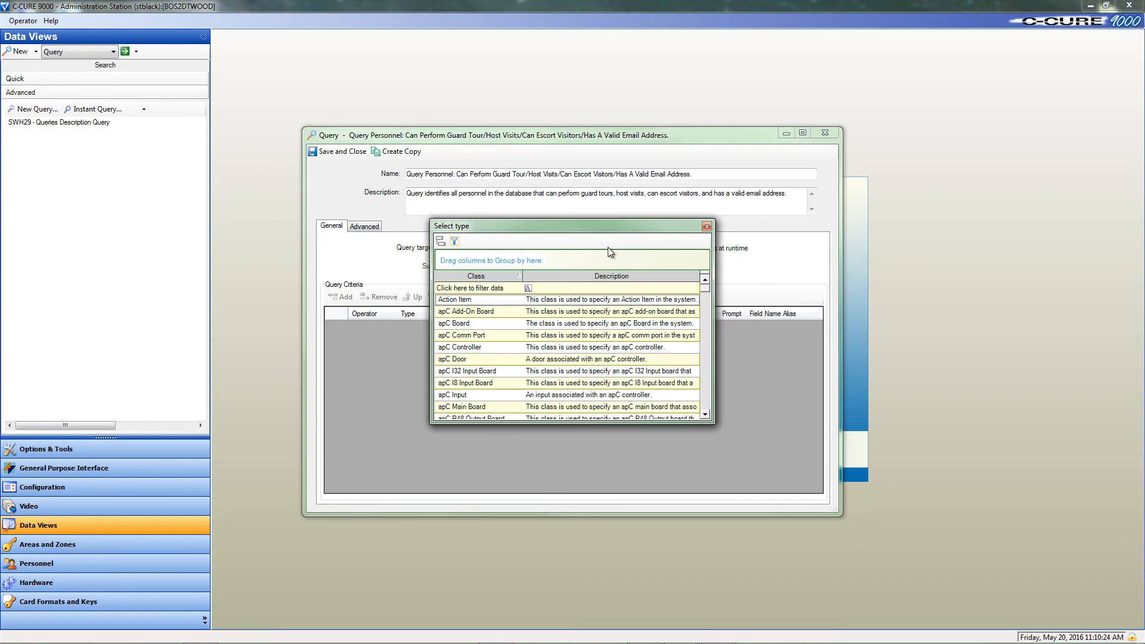
{"action": "left_click", "coordinate": [457, 289]}
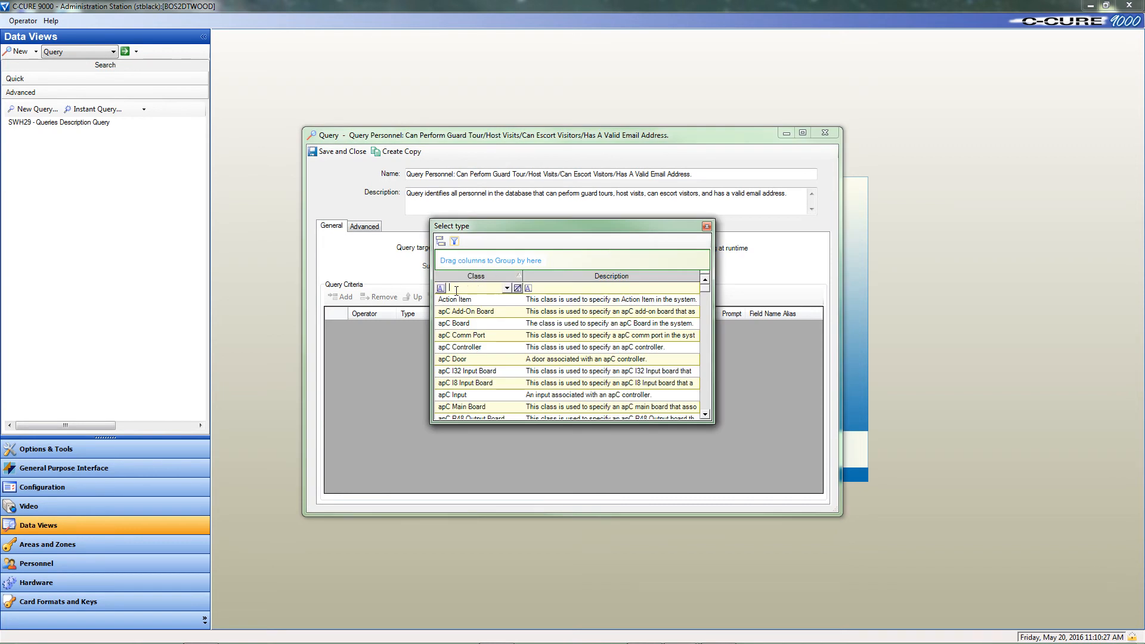
{"action": "type", "text": "pers"}
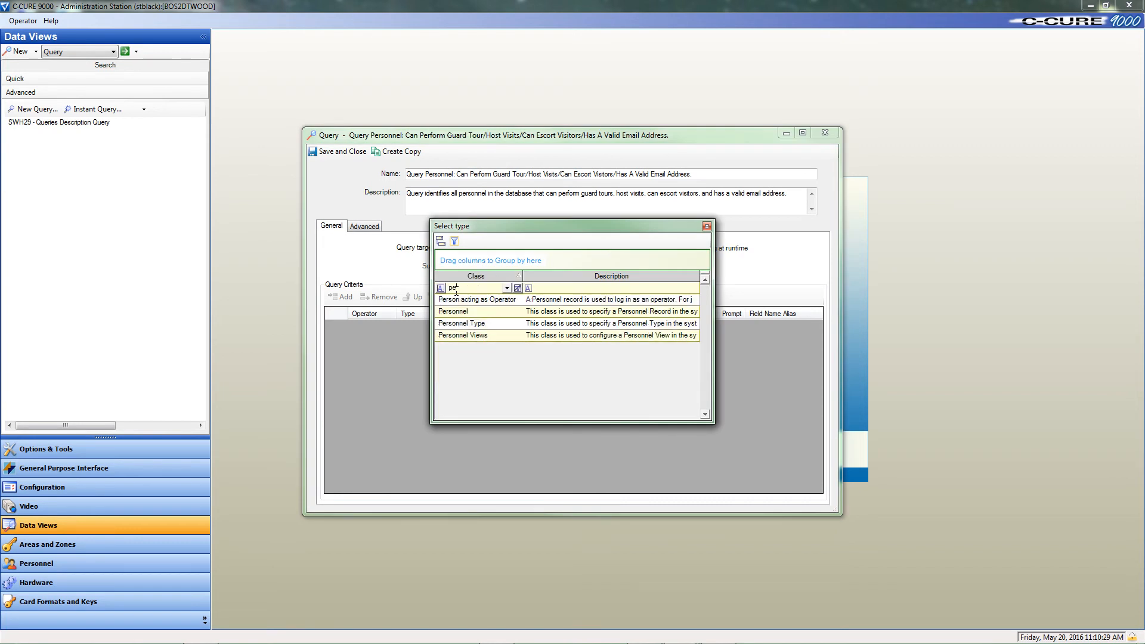
{"action": "double_click", "coordinate": [496, 312]}
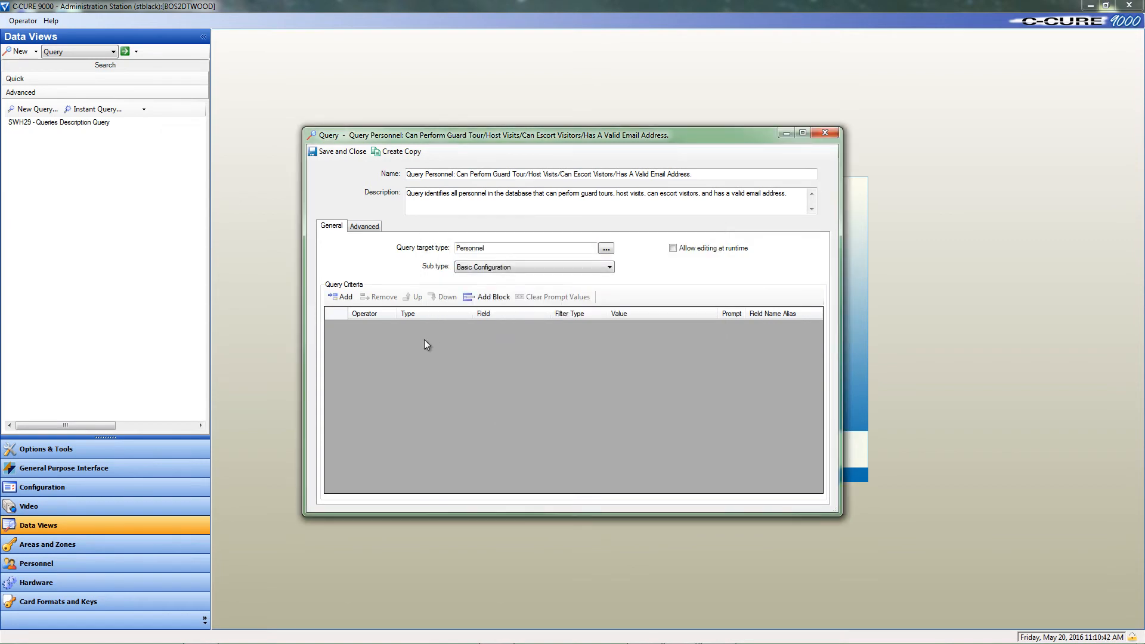
Step: Add four criteria rows to the query criteria
{"action": "left_click", "coordinate": [344, 298]}
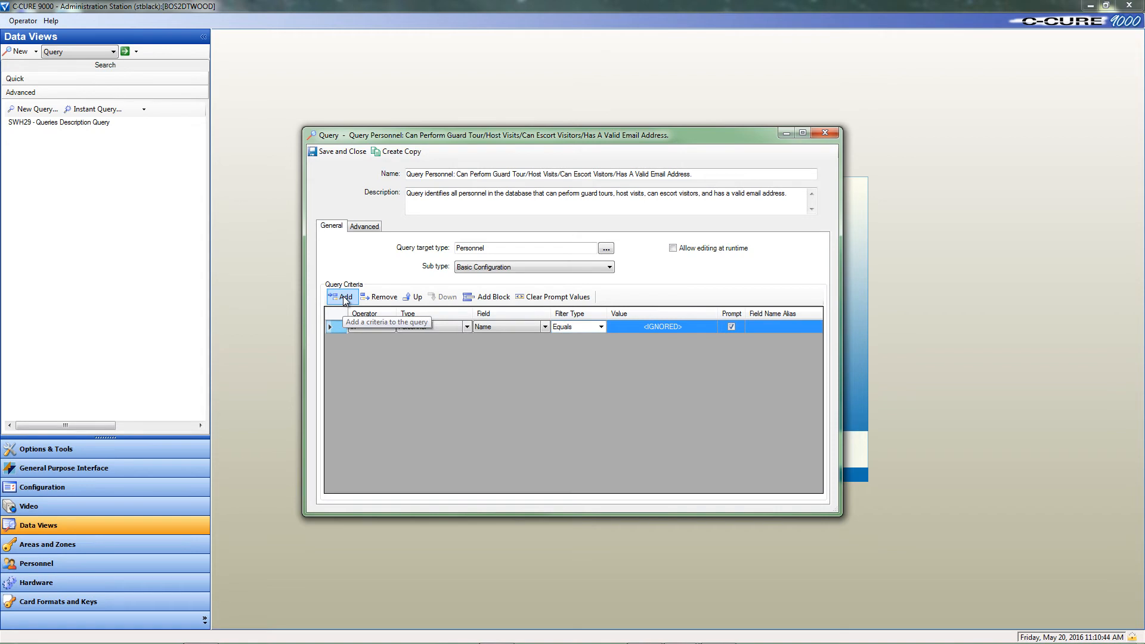
{"action": "left_click", "coordinate": [348, 299]}
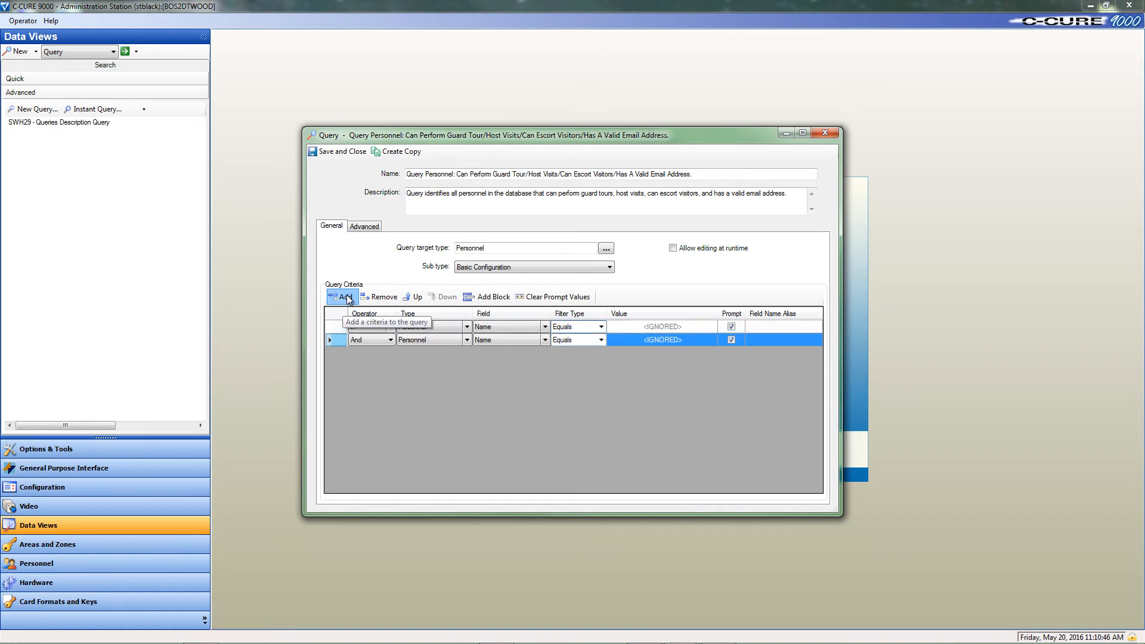
{"action": "left_click", "coordinate": [348, 299]}
{"action": "left_click", "coordinate": [349, 298]}
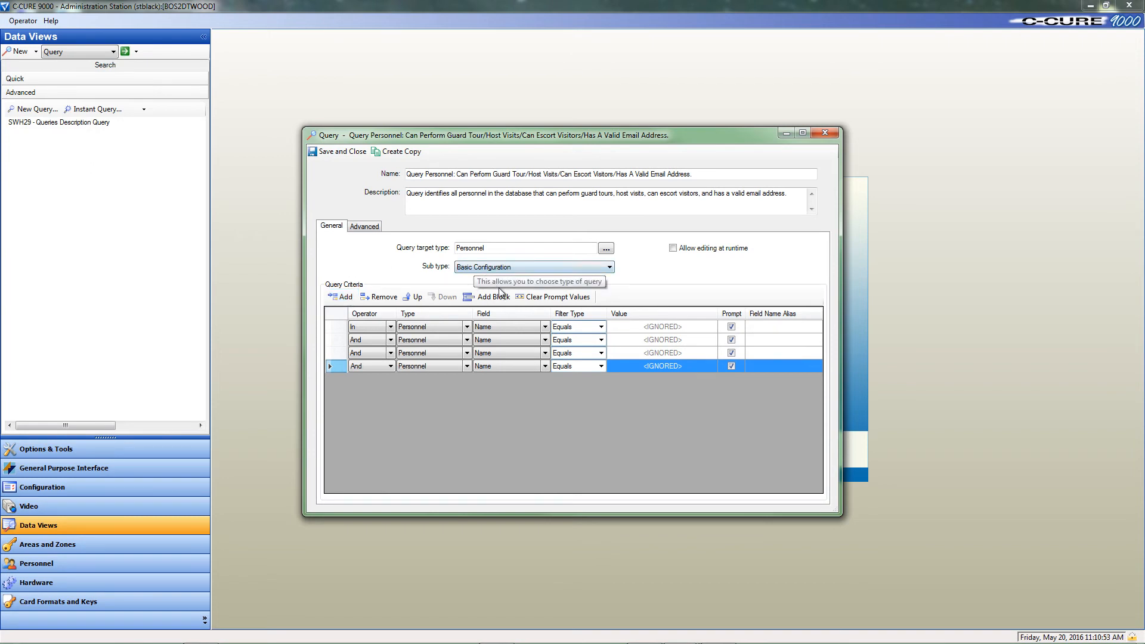
Step: Set the first criterion to the Can Perform Guard Tour field with its value checked
{"action": "left_click", "coordinate": [516, 327]}
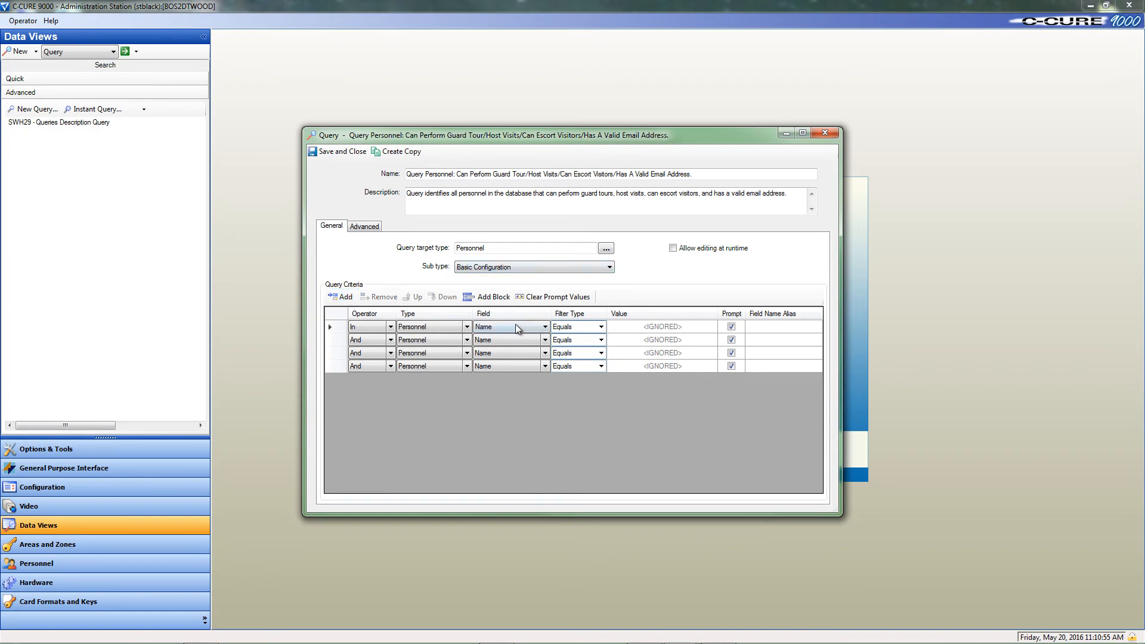
{"action": "left_click", "coordinate": [516, 327]}
{"action": "left_click", "coordinate": [556, 349]}
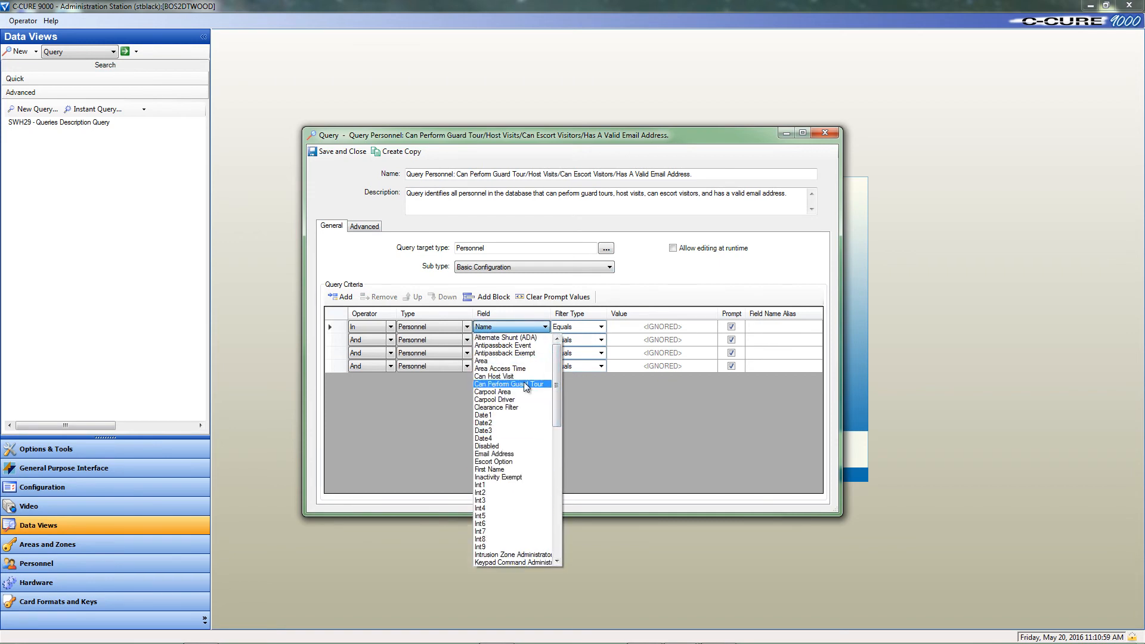
{"action": "left_click", "coordinate": [526, 385]}
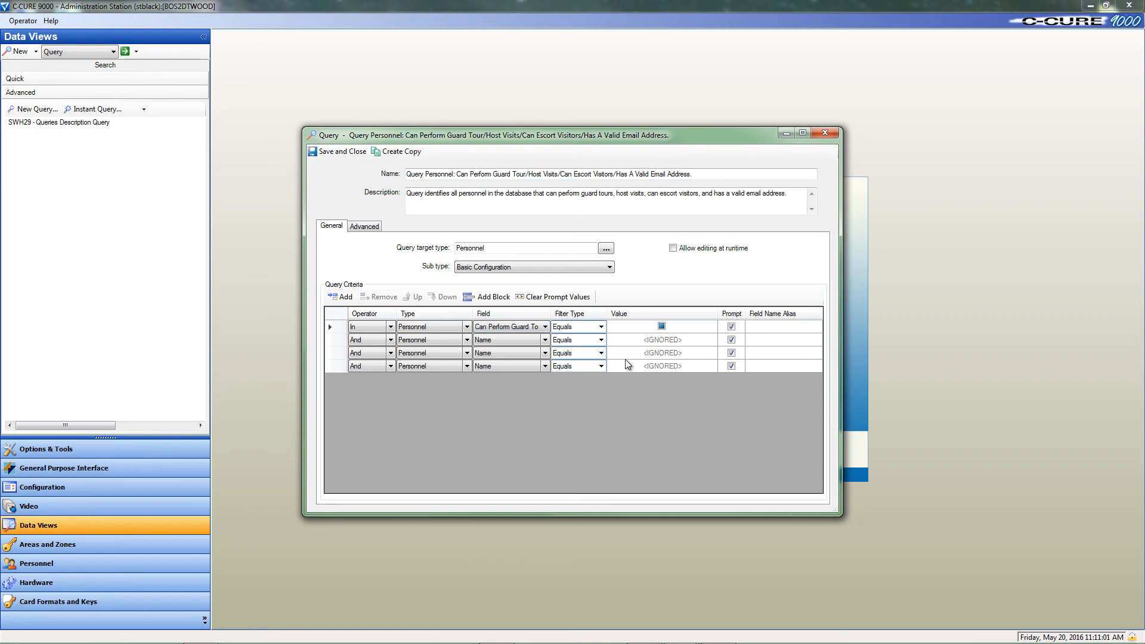
{"action": "left_click", "coordinate": [660, 326]}
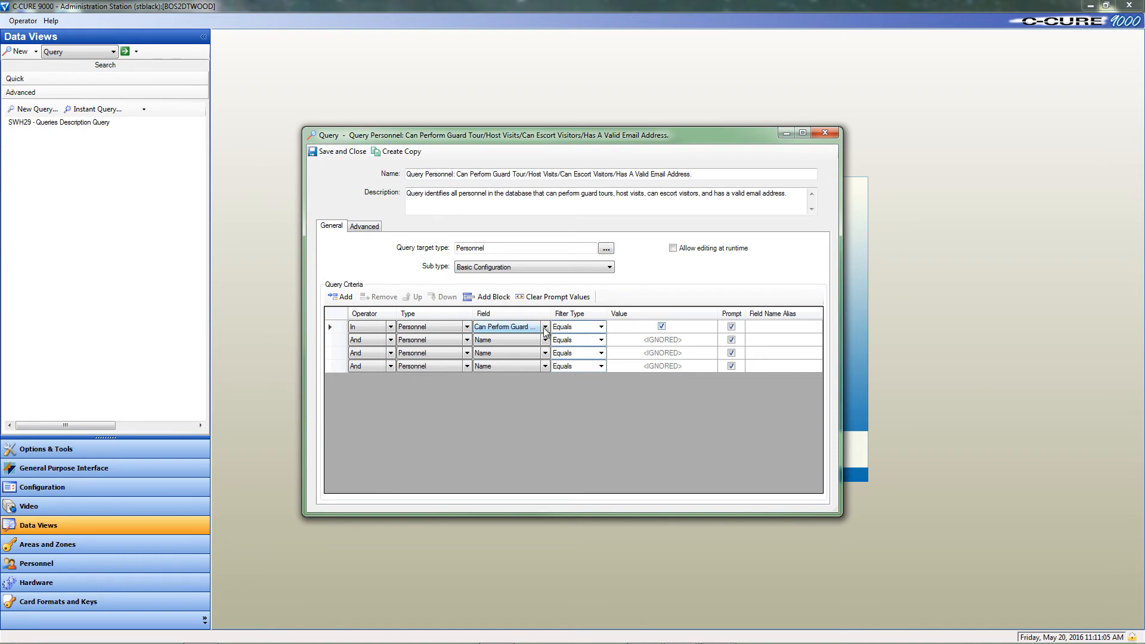
Step: Set the second criterion to the Can Host Visit field with filter type Not equals and its value checked
{"action": "left_click", "coordinate": [512, 339]}
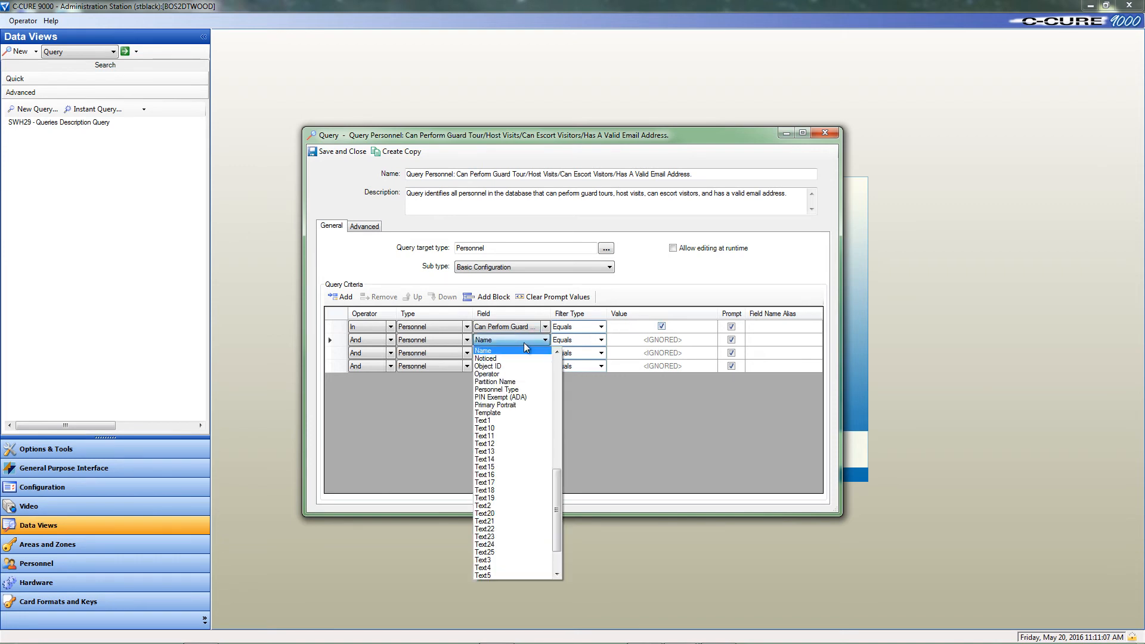
{"action": "left_click", "coordinate": [557, 359]}
{"action": "left_click", "coordinate": [558, 359]}
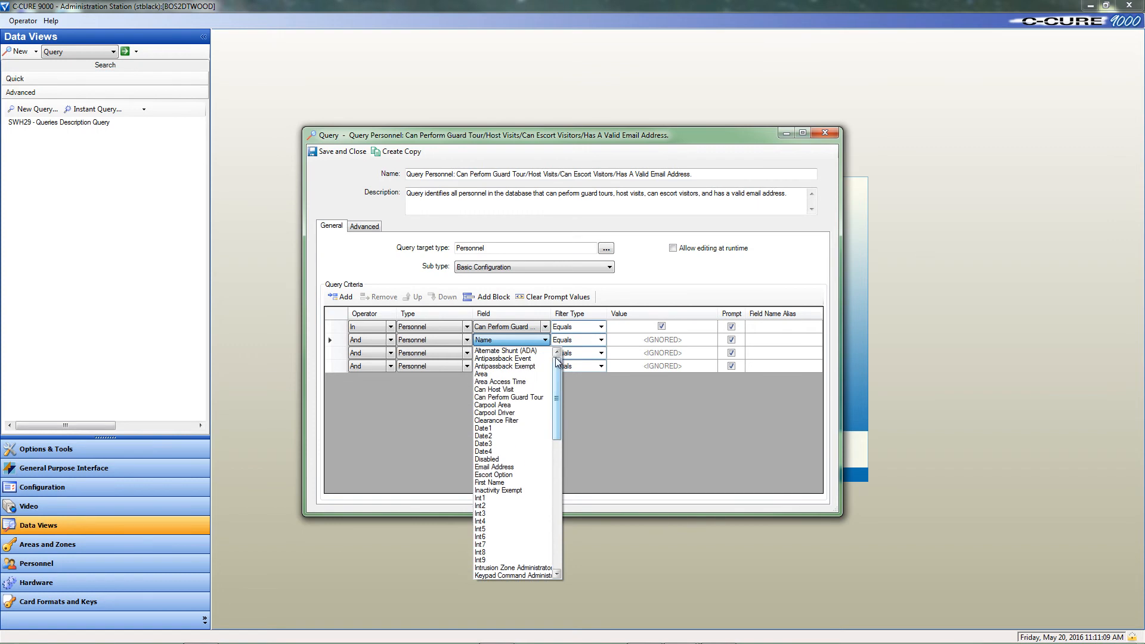
{"action": "left_click", "coordinate": [512, 390]}
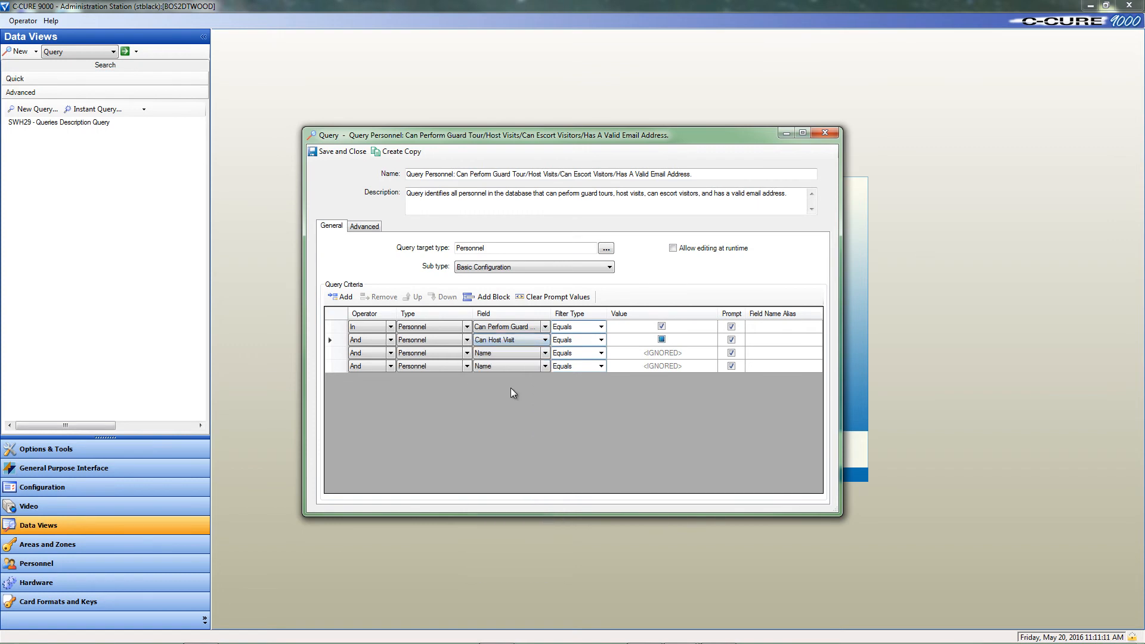
{"action": "left_click", "coordinate": [600, 343]}
{"action": "left_click", "coordinate": [600, 343]}
{"action": "left_click", "coordinate": [592, 360]}
{"action": "left_click", "coordinate": [661, 341]}
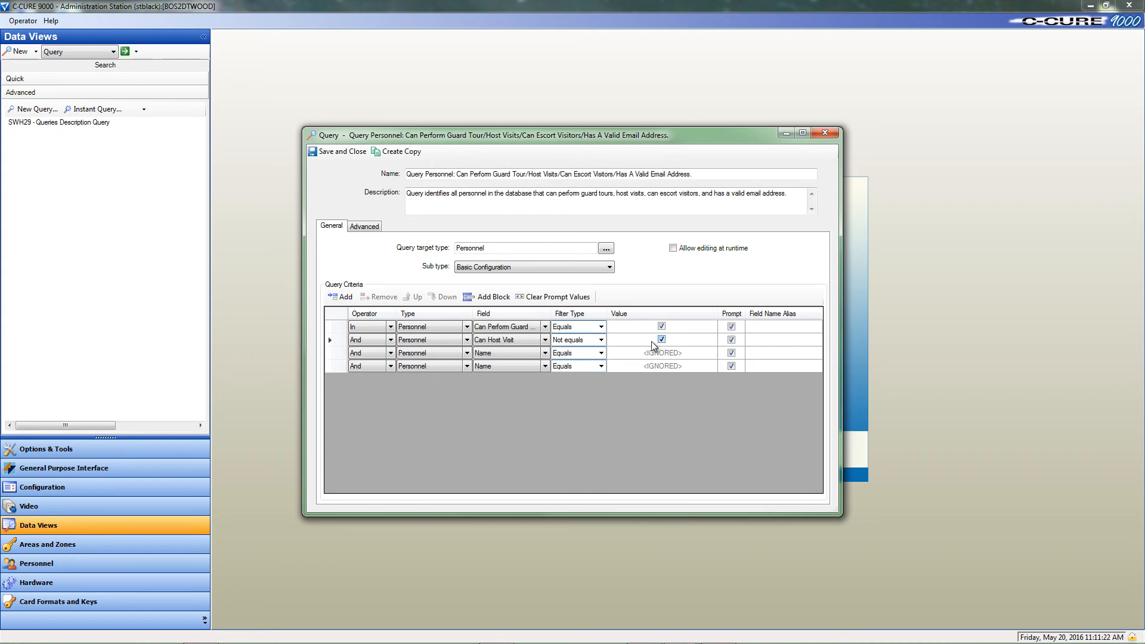
Step: Set the third criterion to the Escort Option field with the value Escorted Visitor
{"action": "left_click", "coordinate": [545, 353]}
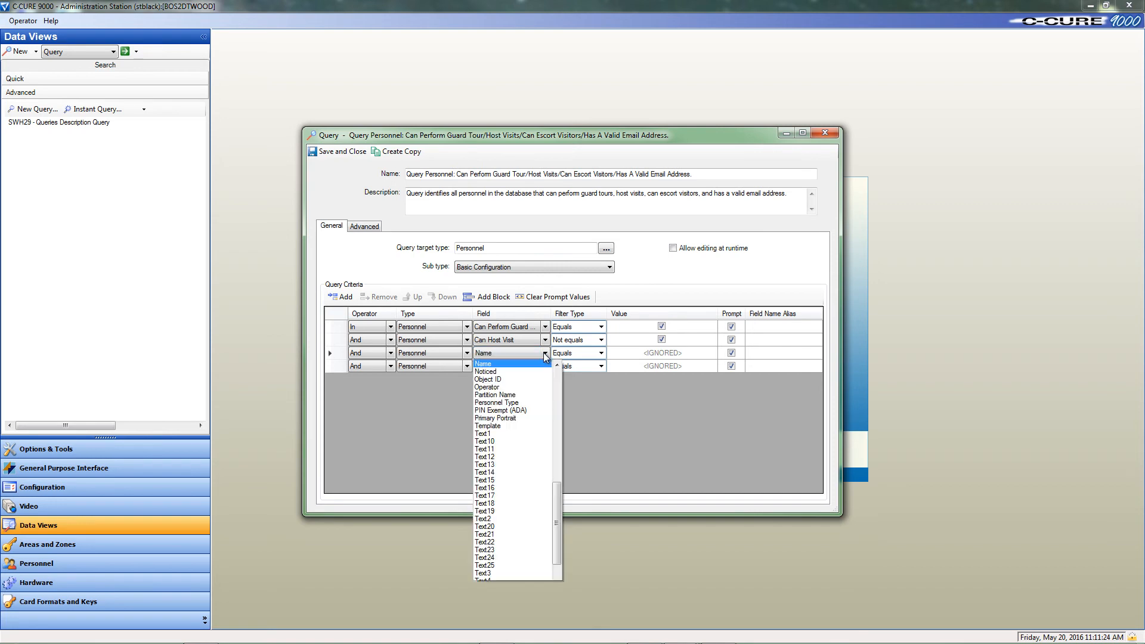
{"action": "left_click", "coordinate": [559, 375]}
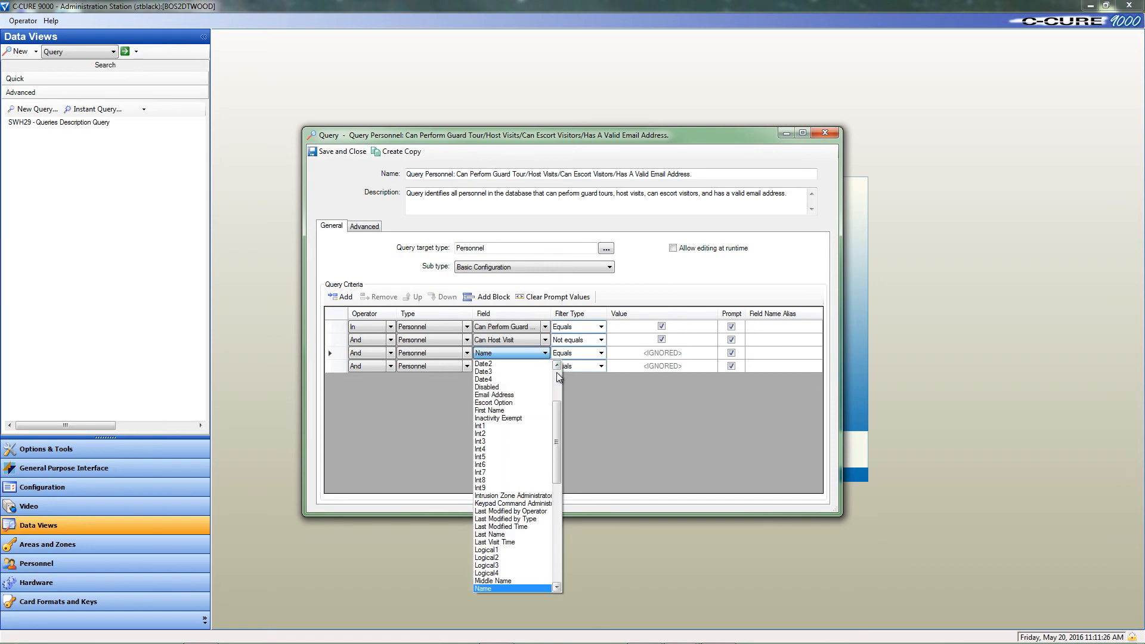
{"action": "left_click", "coordinate": [503, 405]}
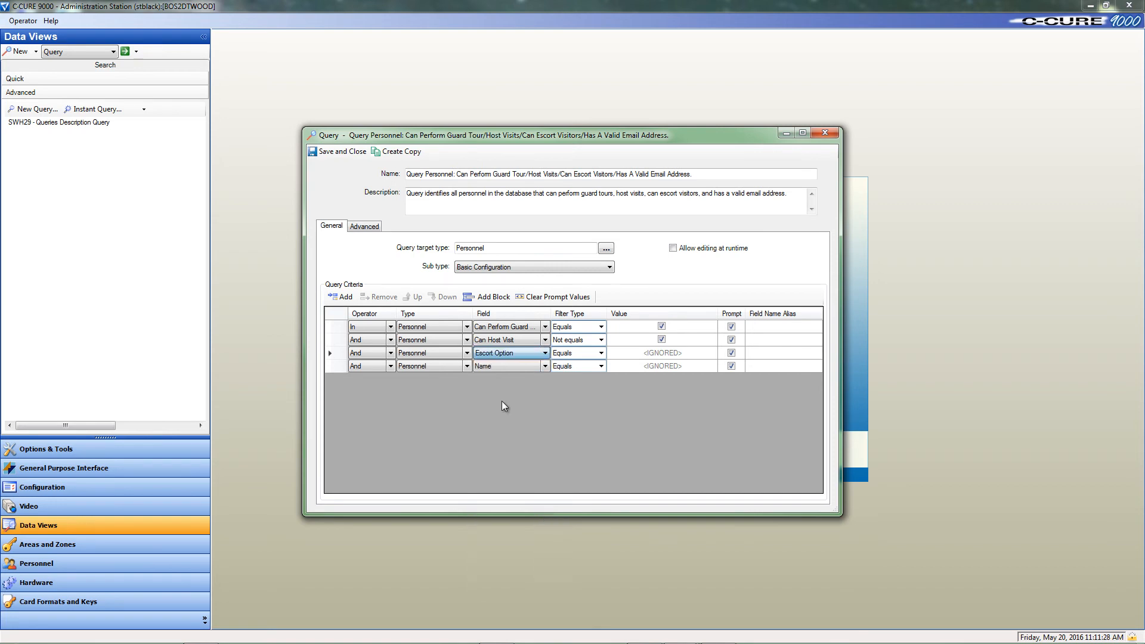
{"action": "left_click", "coordinate": [666, 357]}
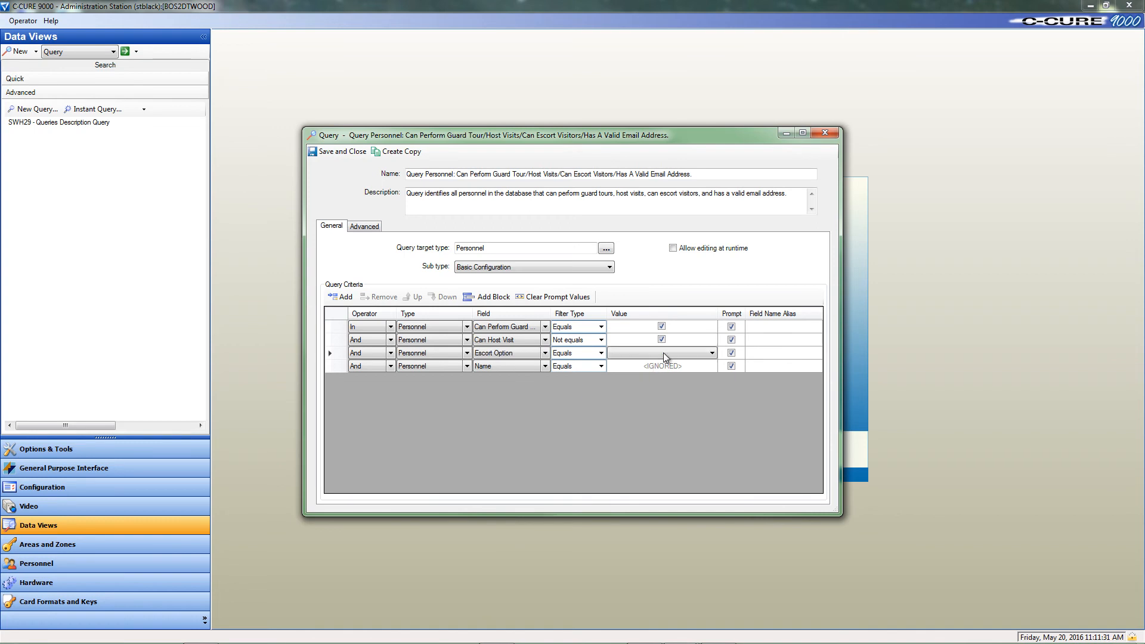
{"action": "left_click", "coordinate": [666, 358]}
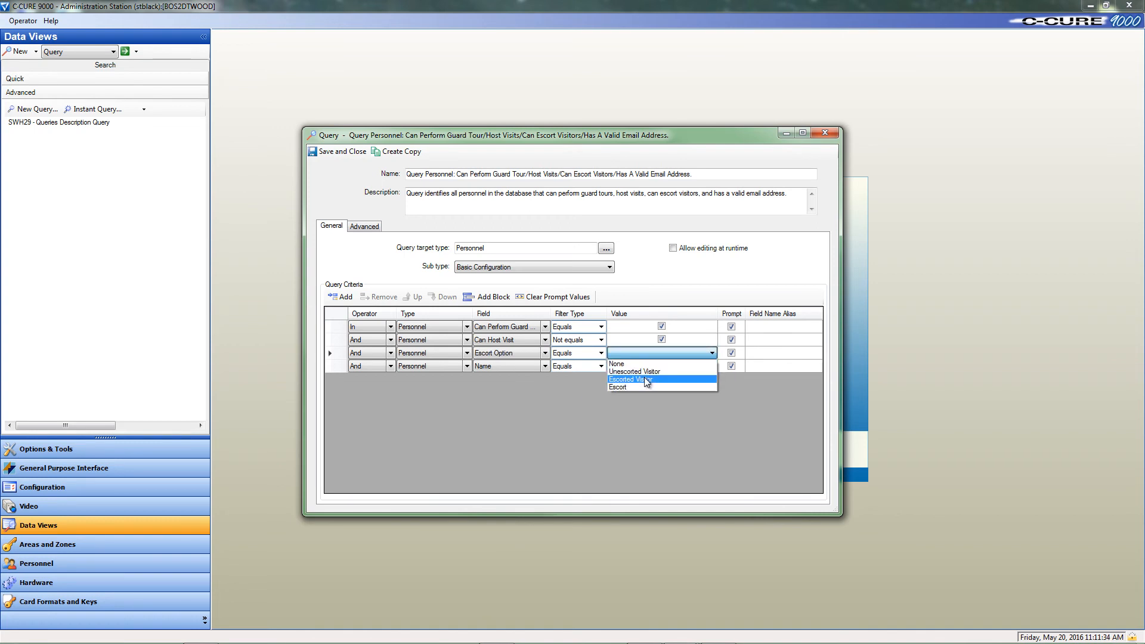
{"action": "left_click", "coordinate": [658, 380]}
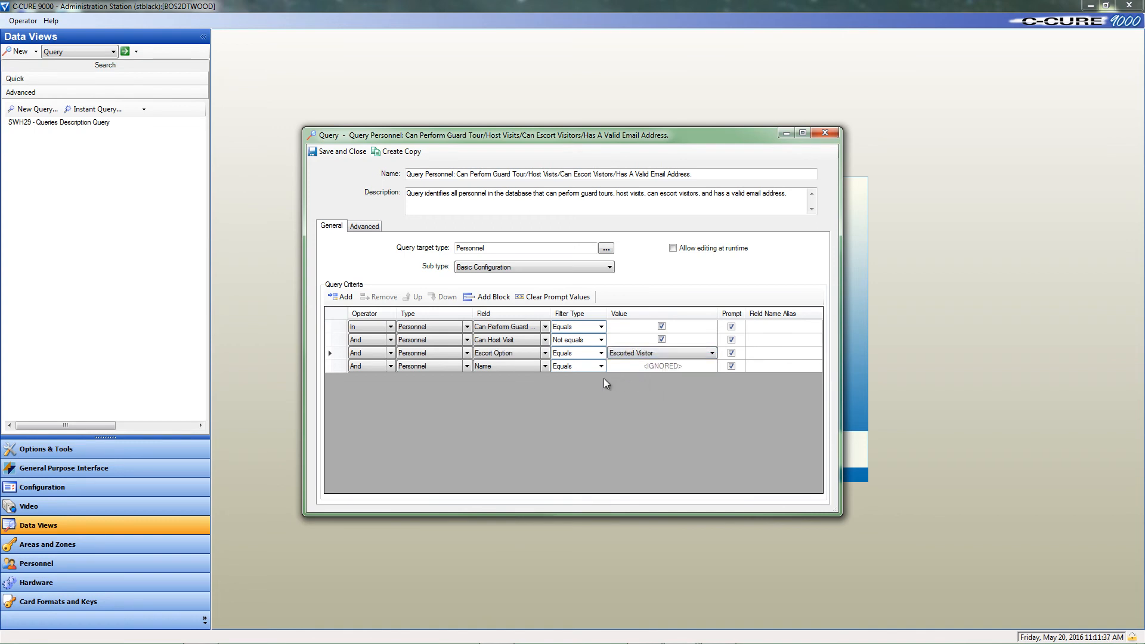
Step: Set the fourth criterion to the Email Address field with filter type Contains and the value .com
{"action": "left_click", "coordinate": [545, 367]}
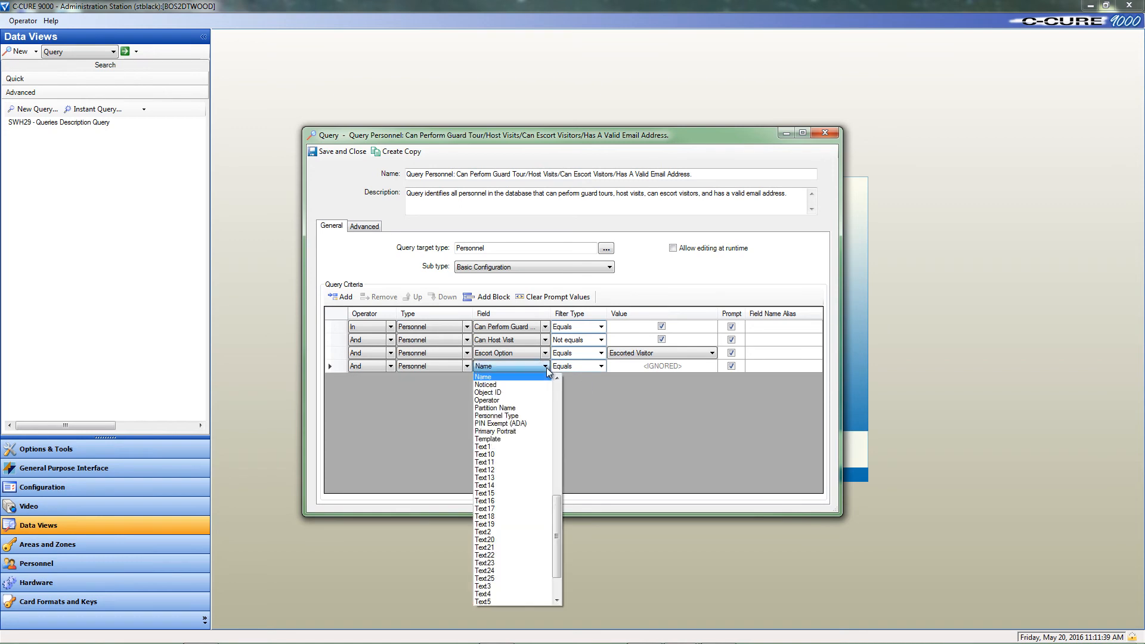
{"action": "left_click", "coordinate": [499, 412]}
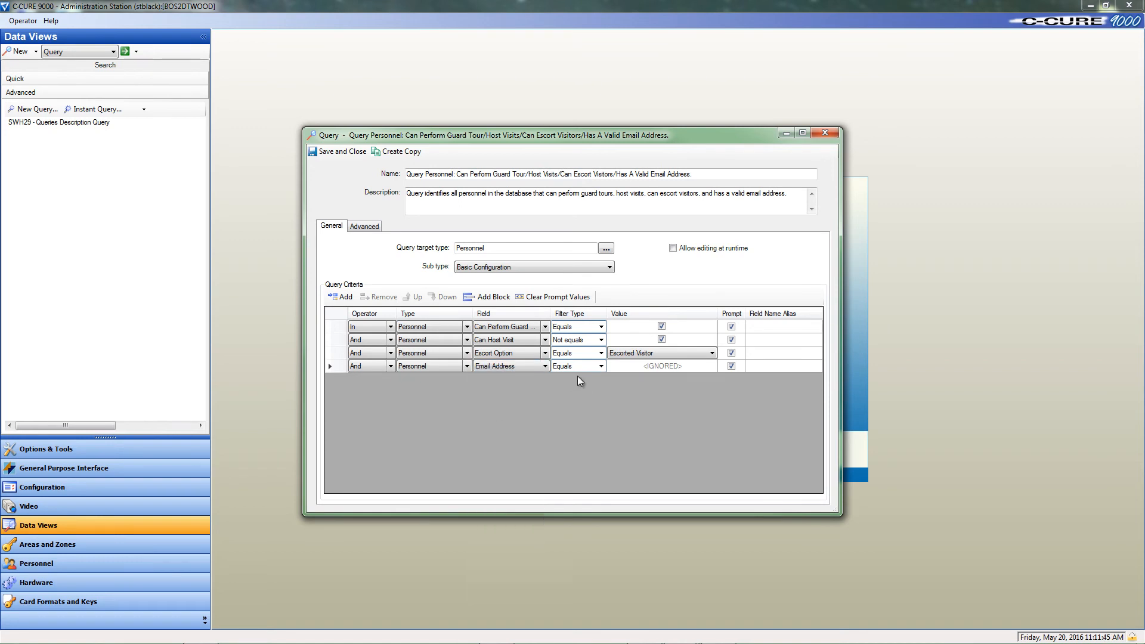
{"action": "left_click", "coordinate": [597, 371]}
{"action": "left_click", "coordinate": [599, 368]}
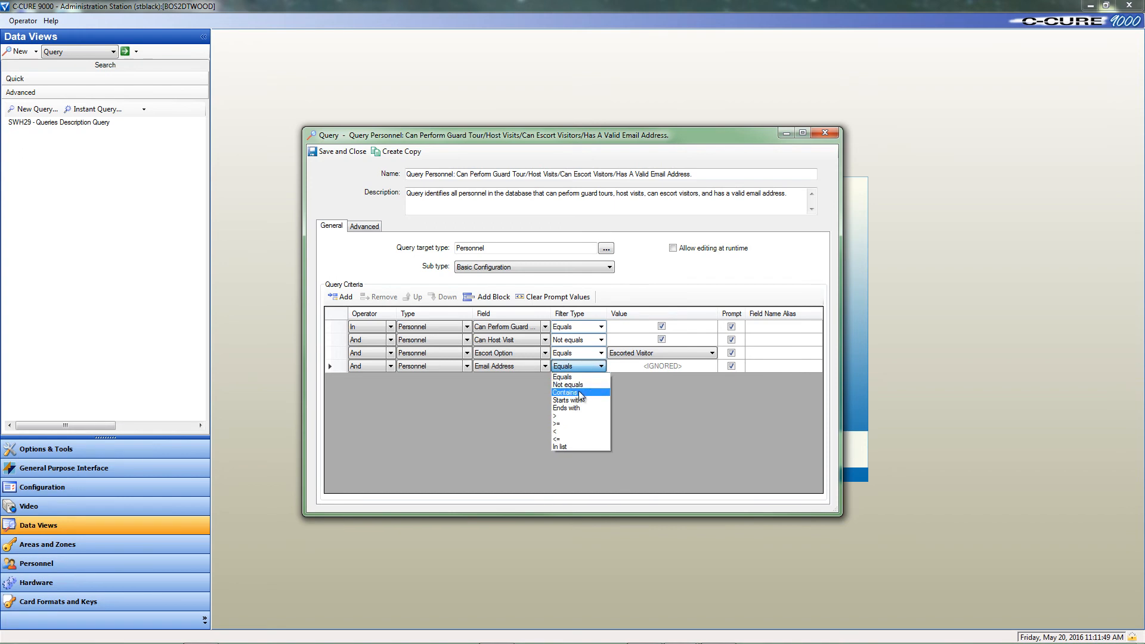
{"action": "left_click", "coordinate": [582, 393]}
{"action": "left_click", "coordinate": [619, 366]}
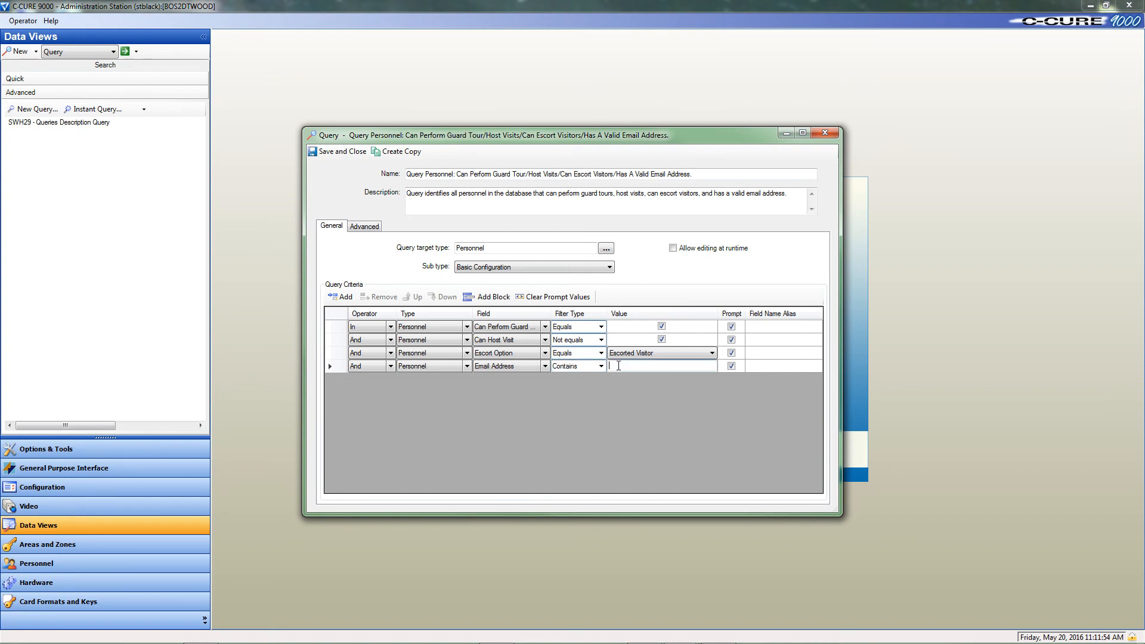
{"action": "type", "text": ".com"}
Step: Change the Can Host Visit criterion's operator to Or, then save and close the query
{"action": "left_click", "coordinate": [391, 340]}
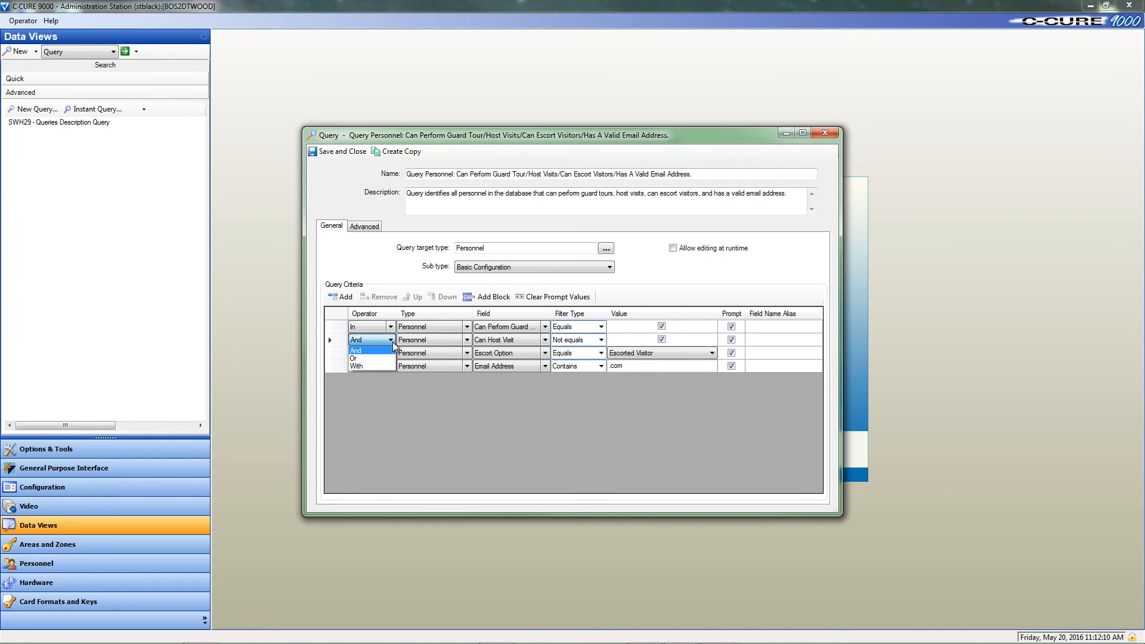
{"action": "left_click", "coordinate": [367, 359]}
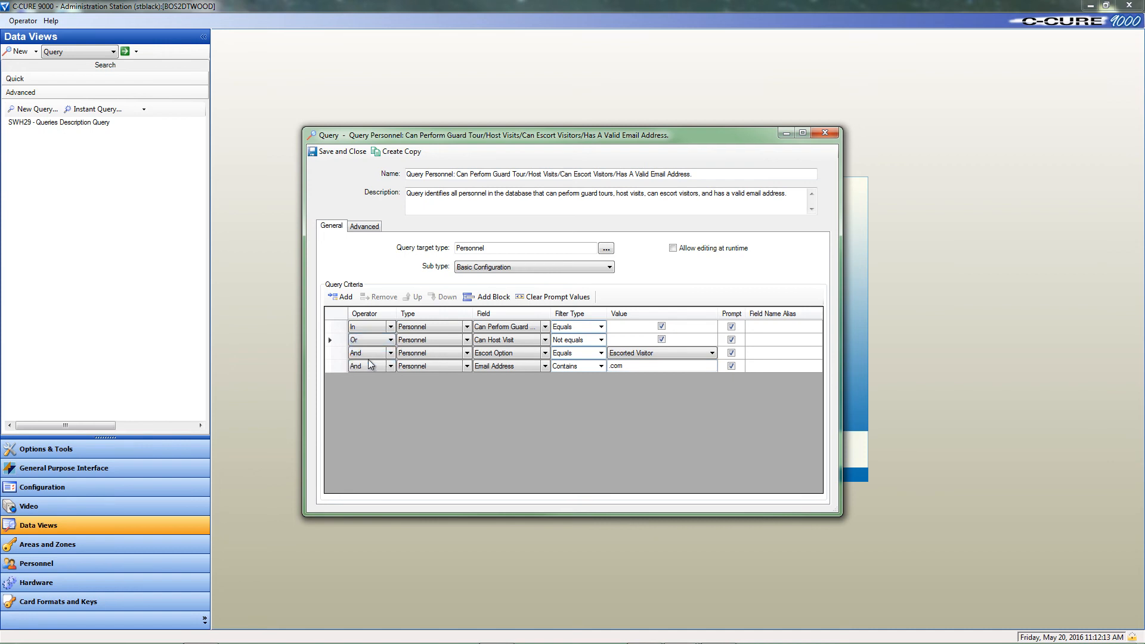
{"action": "left_click", "coordinate": [390, 366]}
{"action": "left_click", "coordinate": [391, 367]}
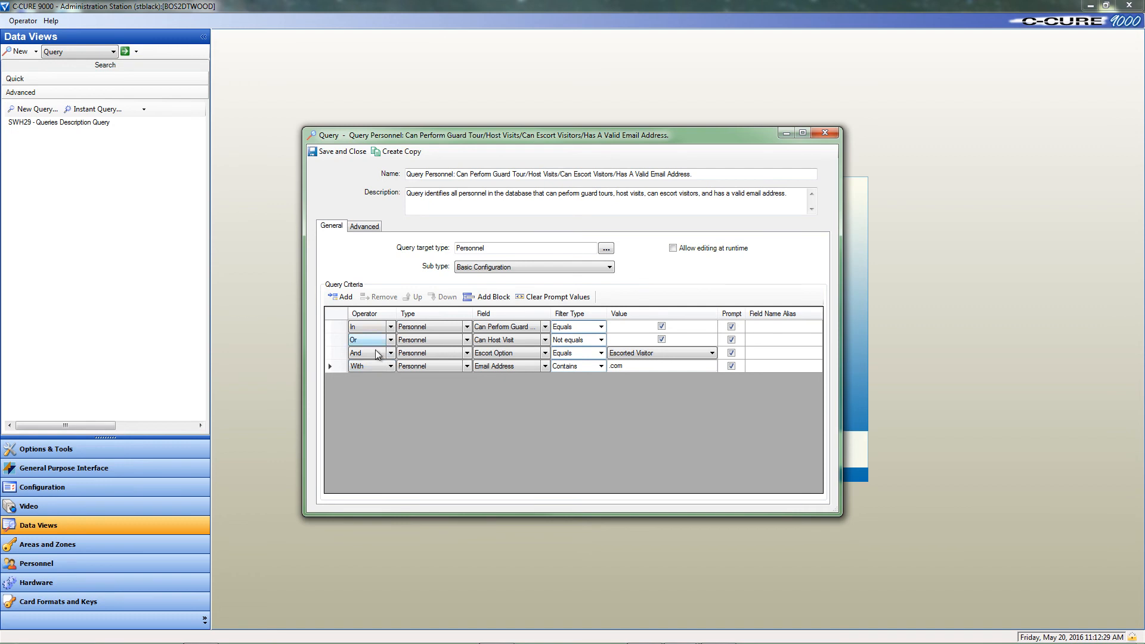
{"action": "left_click", "coordinate": [340, 151]}
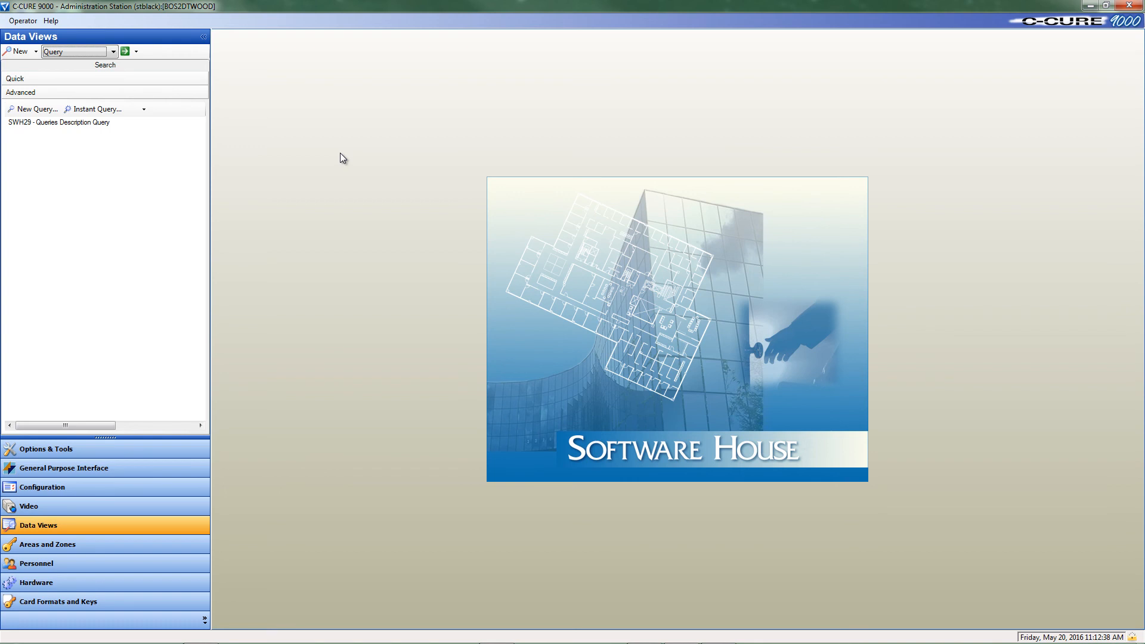
Step: List all saved queries sorted by name and run the new guard tour personnel query with its preset prompt values
{"action": "left_click", "coordinate": [125, 52]}
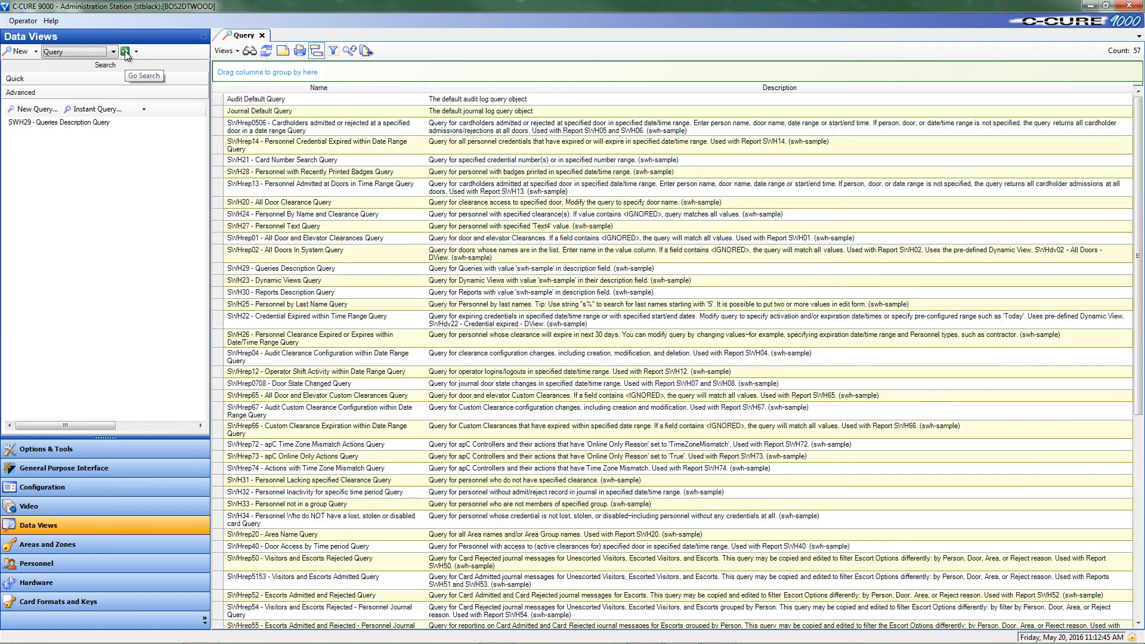
{"action": "left_click", "coordinate": [327, 89]}
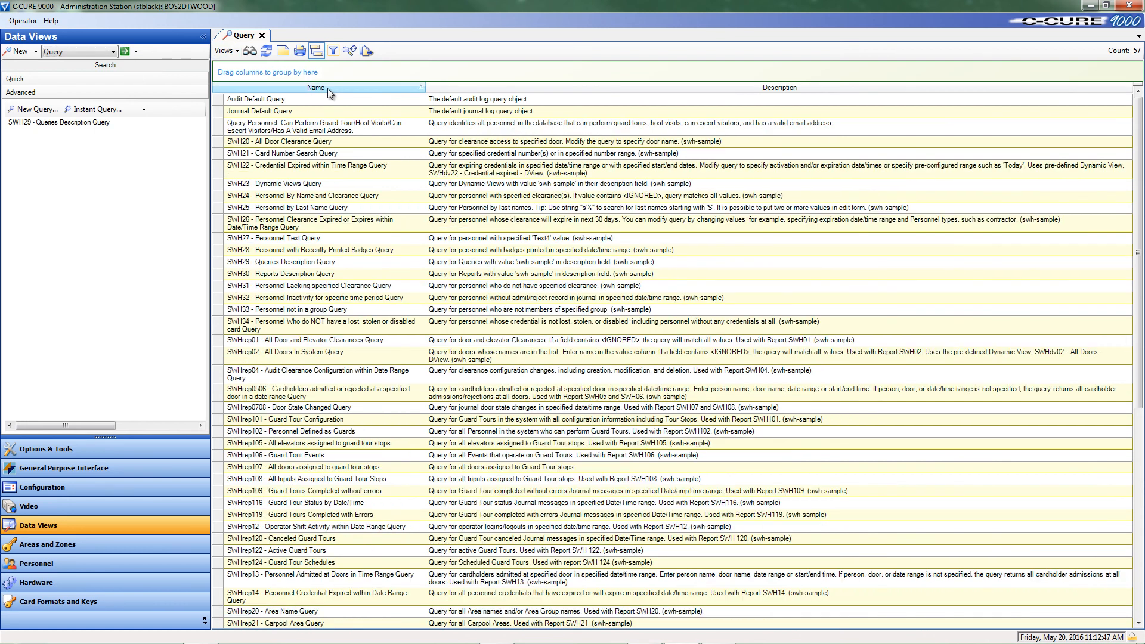
{"action": "left_click", "coordinate": [317, 126]}
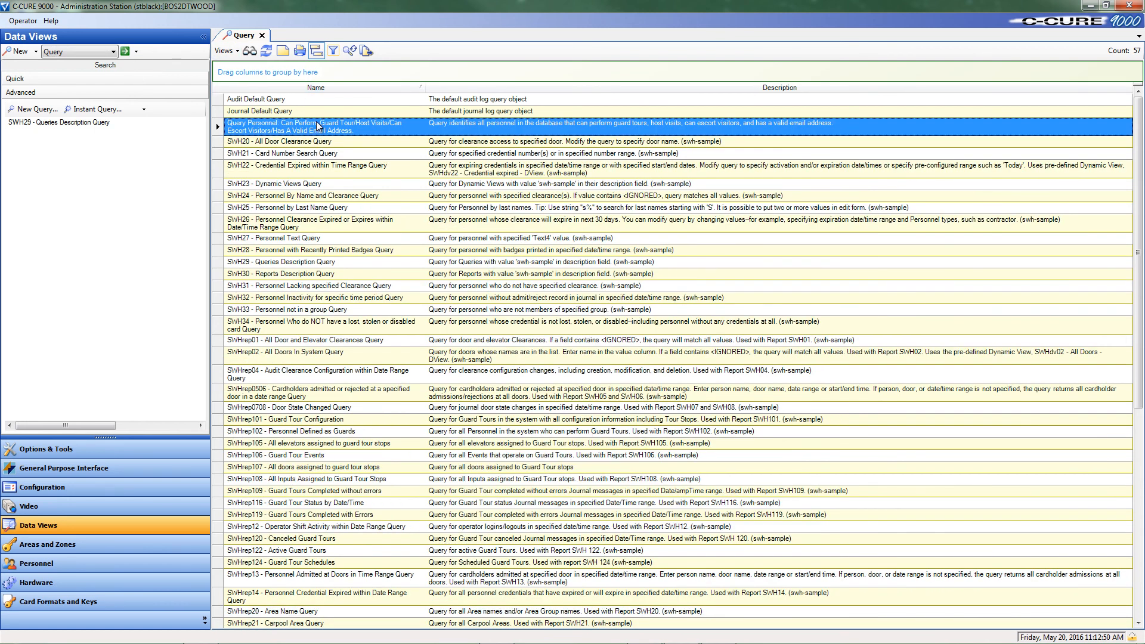
{"action": "right_click", "coordinate": [317, 126]}
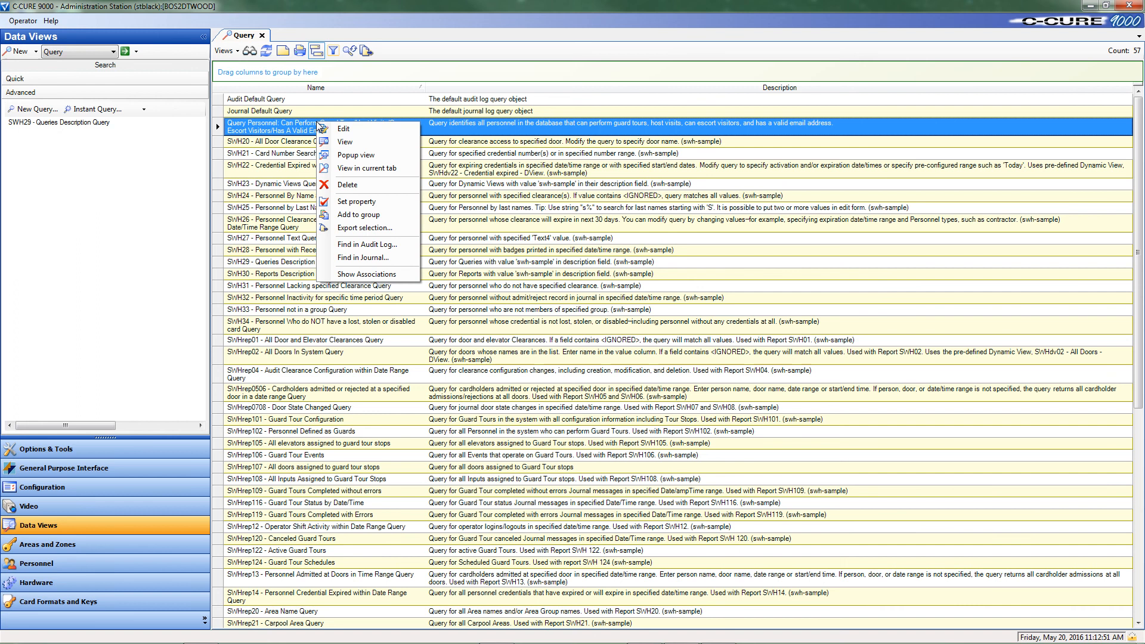
{"action": "left_click", "coordinate": [359, 144]}
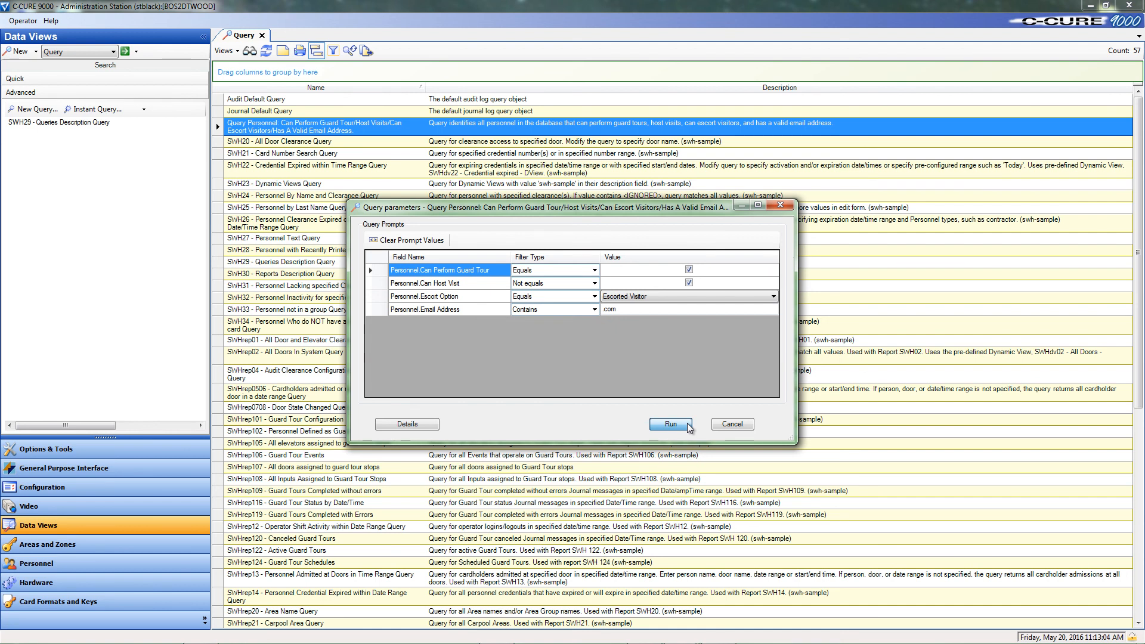
{"action": "left_click", "coordinate": [671, 424]}
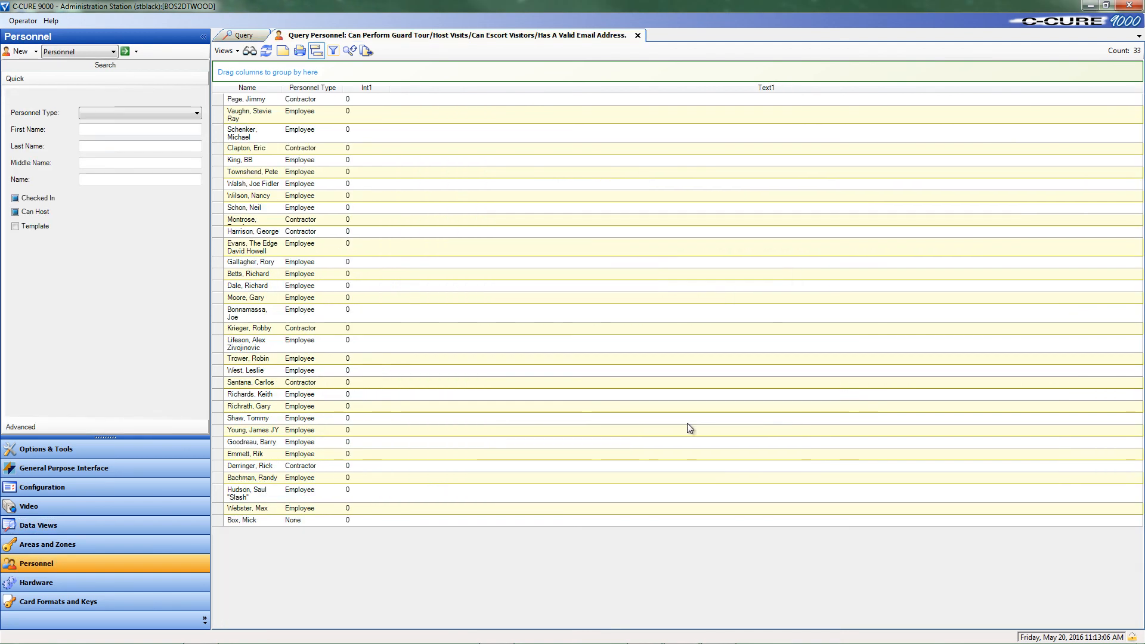